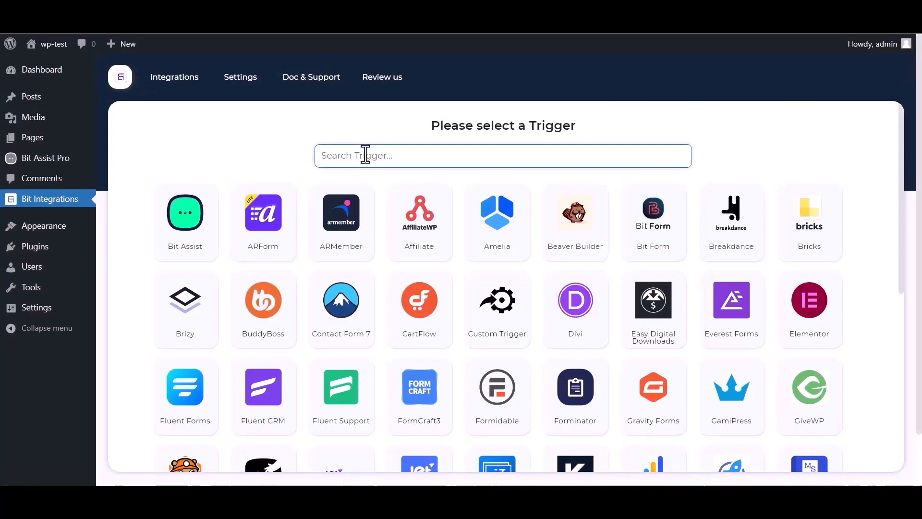
Step: Choose Bit Assist as the integration trigger, copy its webhook URL, and start fetching the response
type("bit")
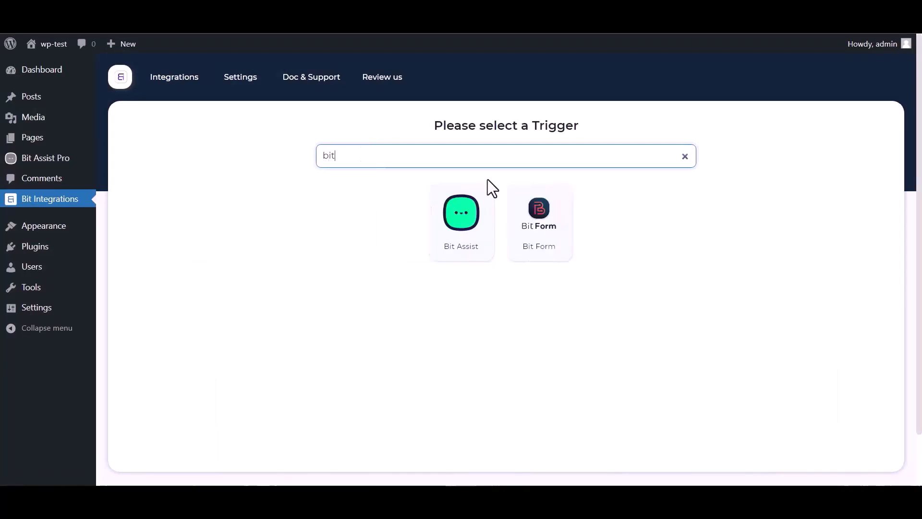
left_click(448, 237)
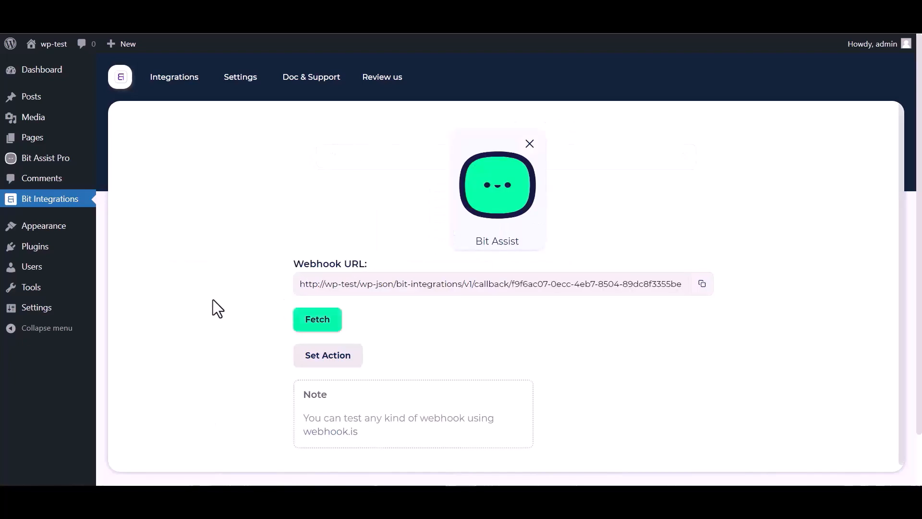
left_click(698, 289)
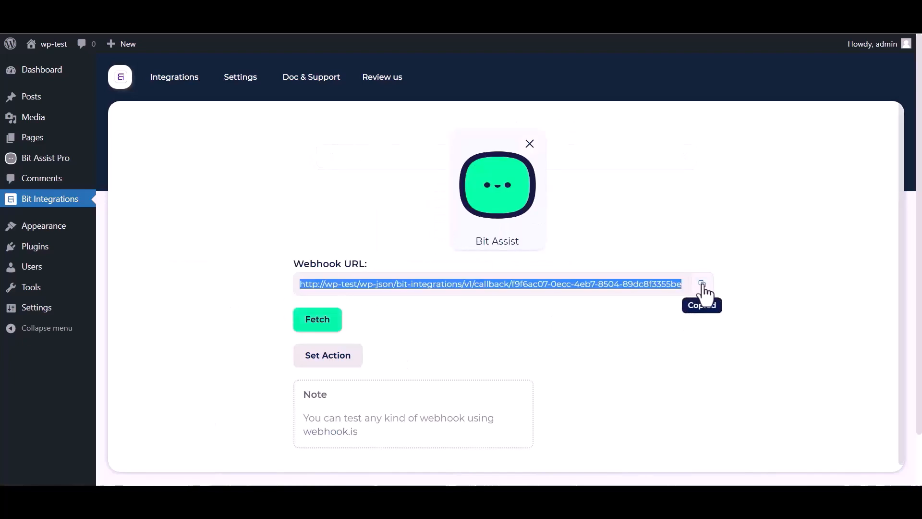
left_click(319, 323)
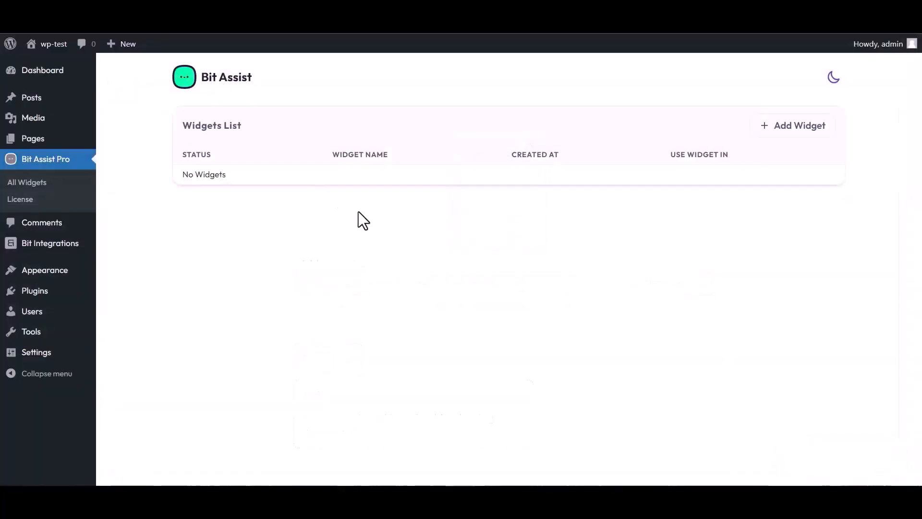
Step: Create a new Bit Assist widget named Bit Integrations
left_click(796, 130)
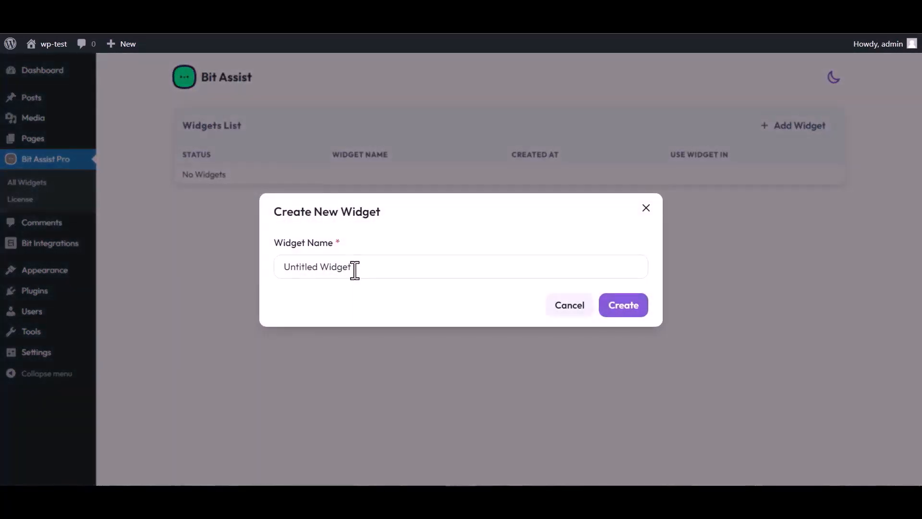
triple_click(357, 267)
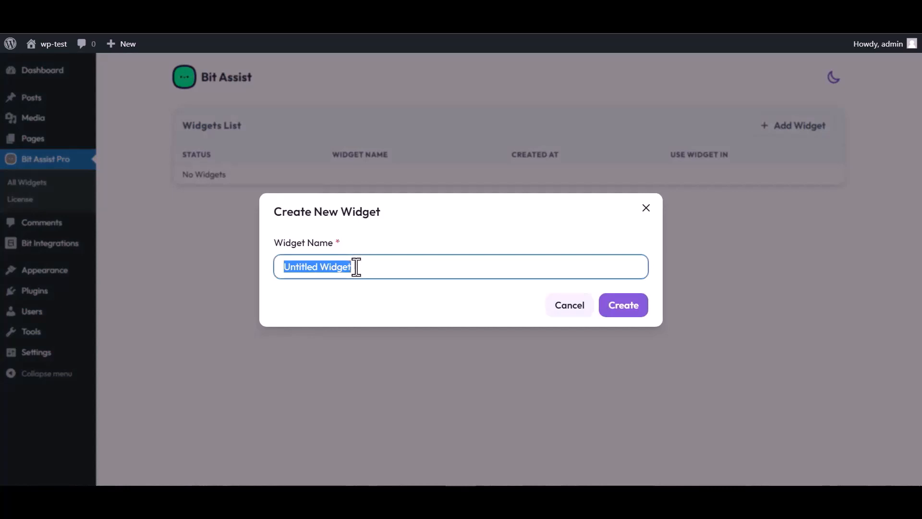
type("Bit Integrations")
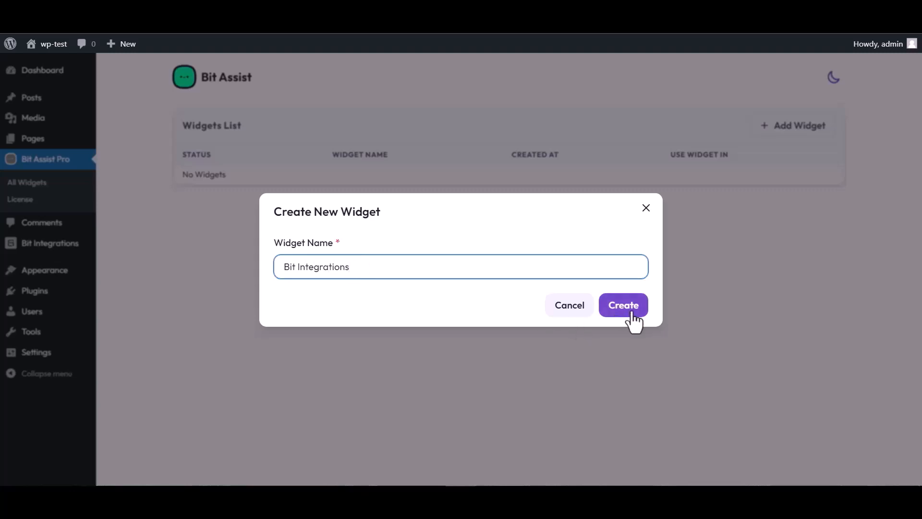
left_click(631, 313)
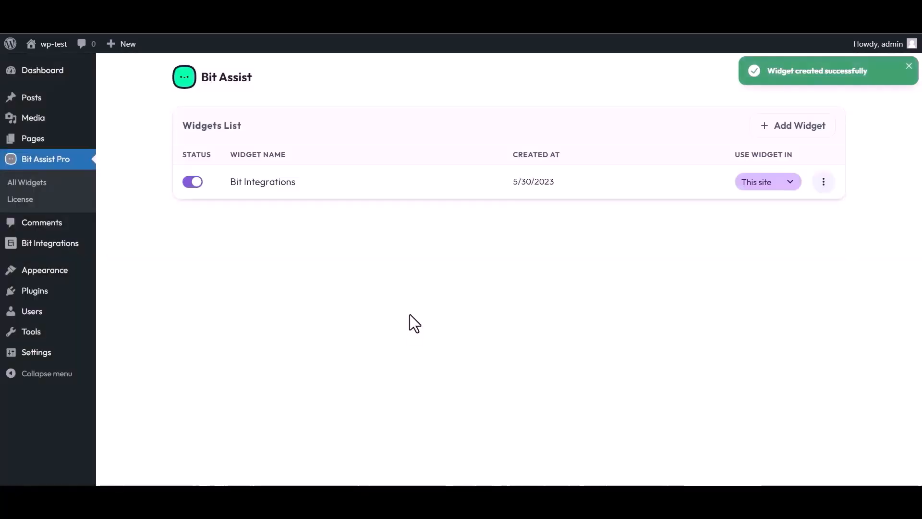
Step: Edit the Bit Integrations widget and start a Custom Form channel titled Bit Integrations
left_click(823, 182)
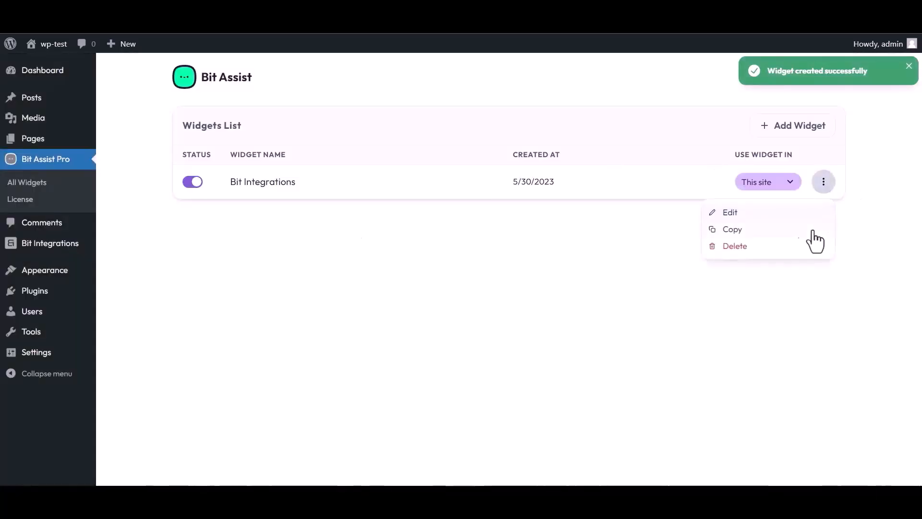
left_click(729, 213)
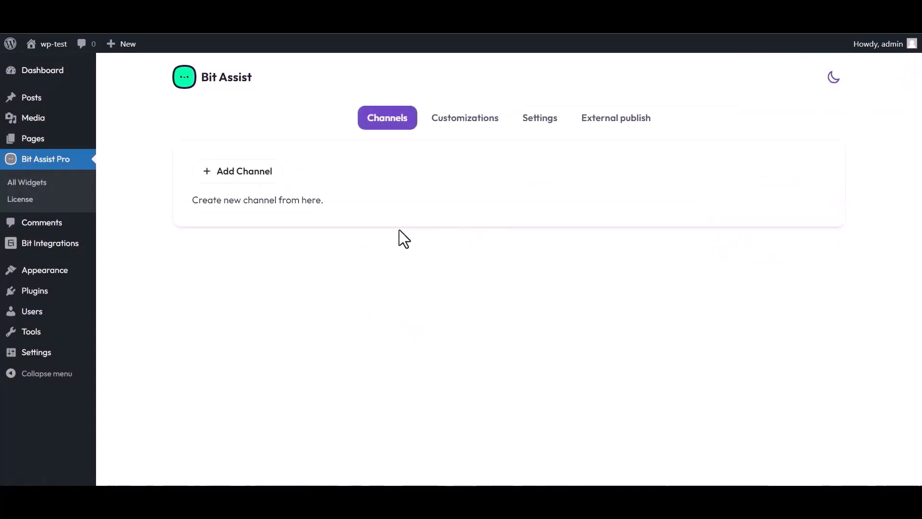
left_click(249, 175)
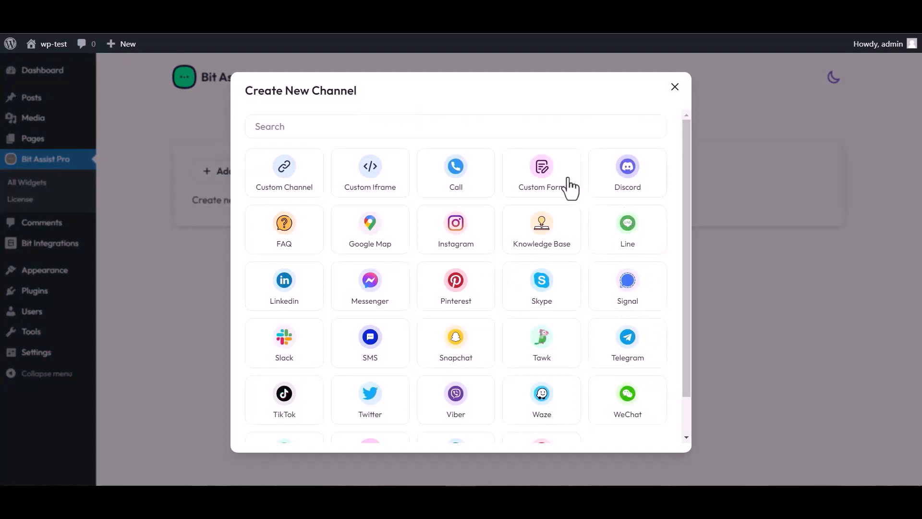
left_click(544, 185)
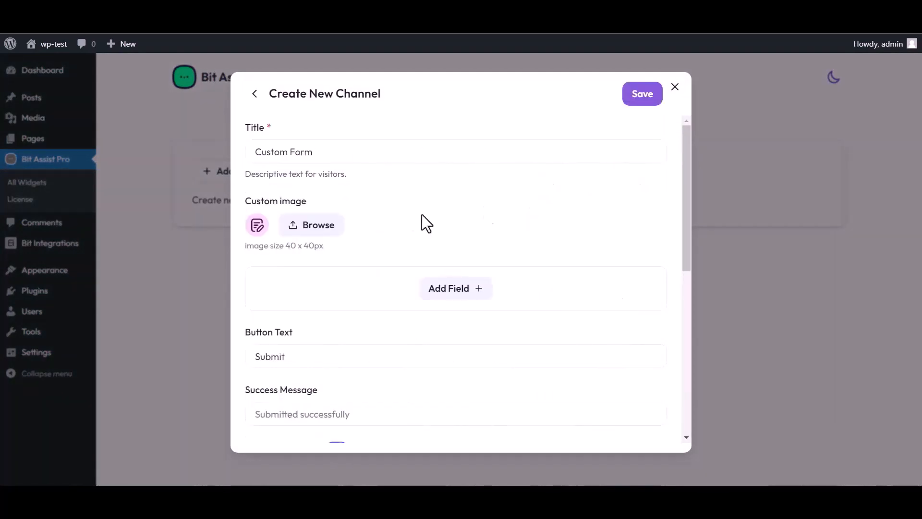
triple_click(323, 152)
type("Bit")
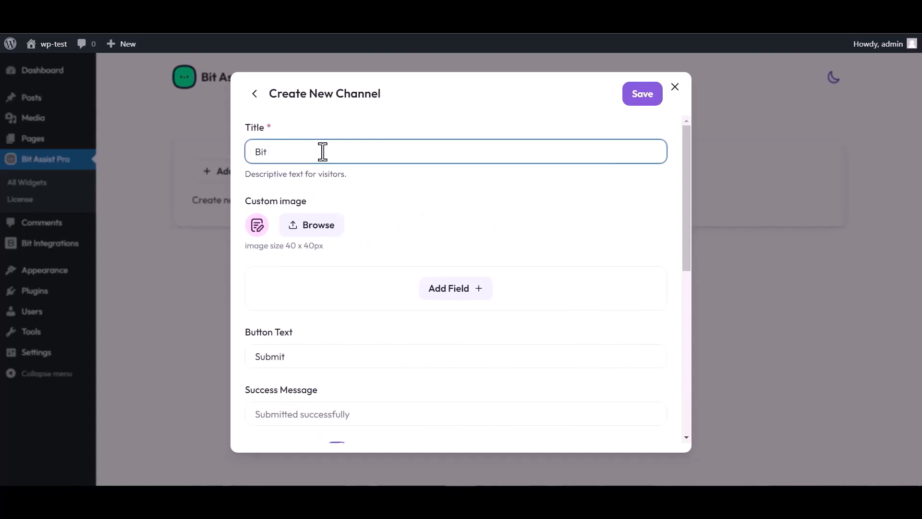
type(" Integrations")
Step: Add a Text, an Email and a Number field to the custom form
left_click(459, 293)
left_click(396, 321)
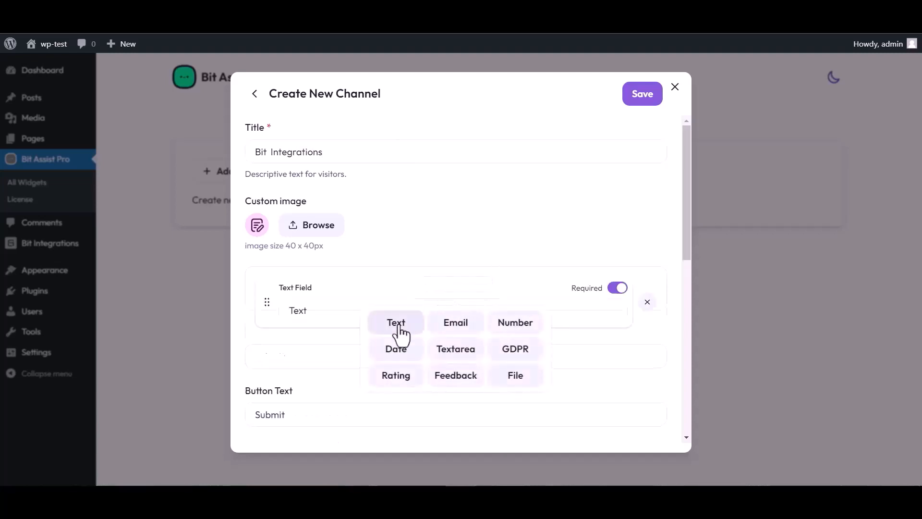
left_click(457, 347)
left_click(454, 381)
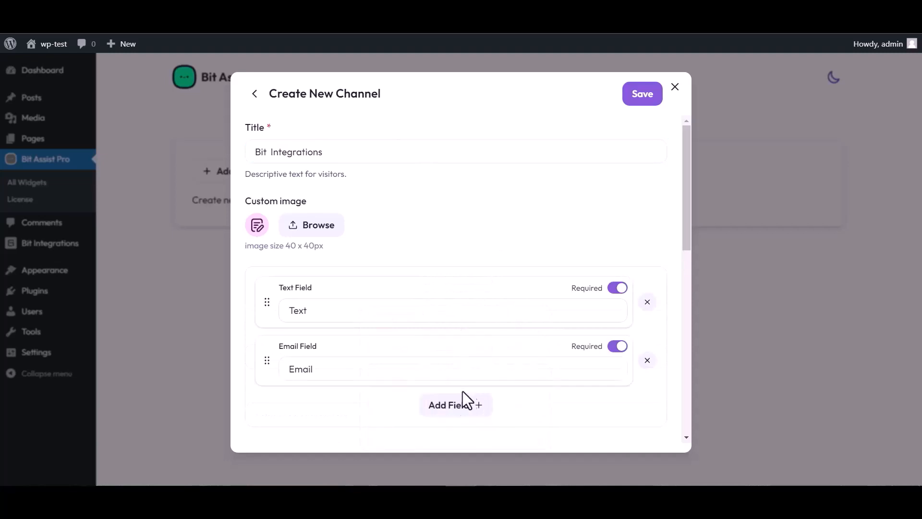
left_click(475, 403)
left_click(515, 321)
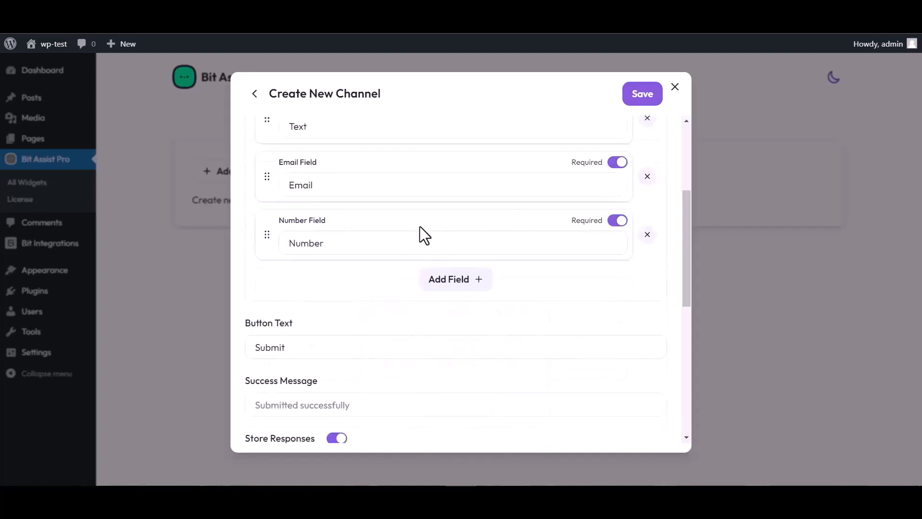
Step: Rename the form's text field as Name
scroll(379, 247, "up", 4)
left_click(318, 306)
double_click(315, 308)
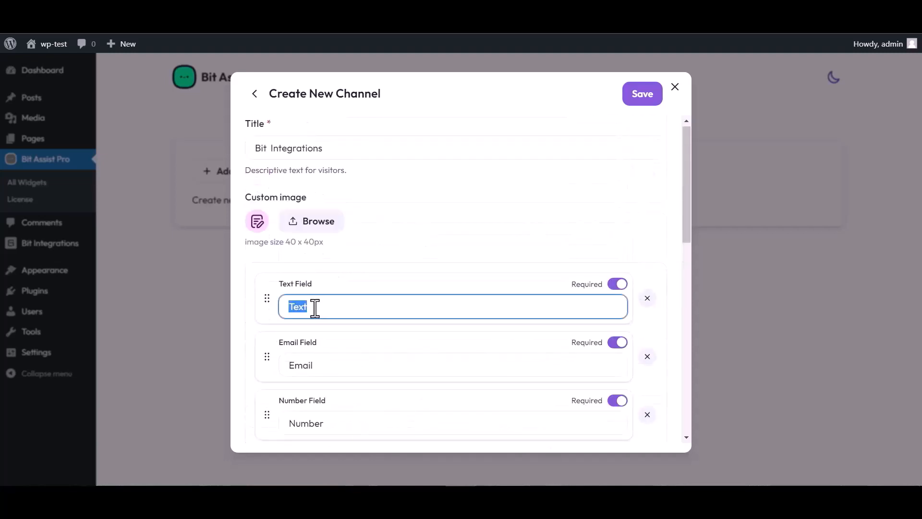
type("Name")
Step: Paste the copied Bit Assist webhook URL into the form channel's webhook setting and save the channel
scroll(480, 279, "down", 4)
scroll(358, 401, "down", 4)
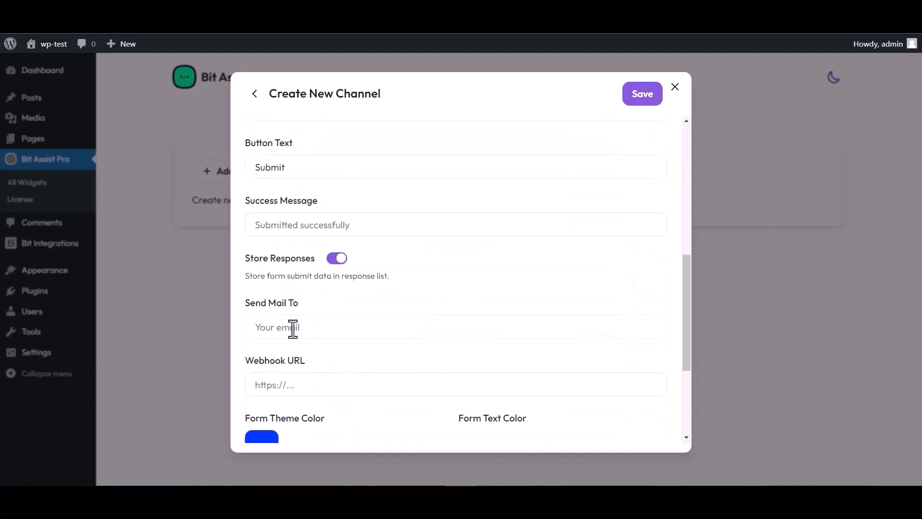
left_click(295, 385)
key("ctrl+v")
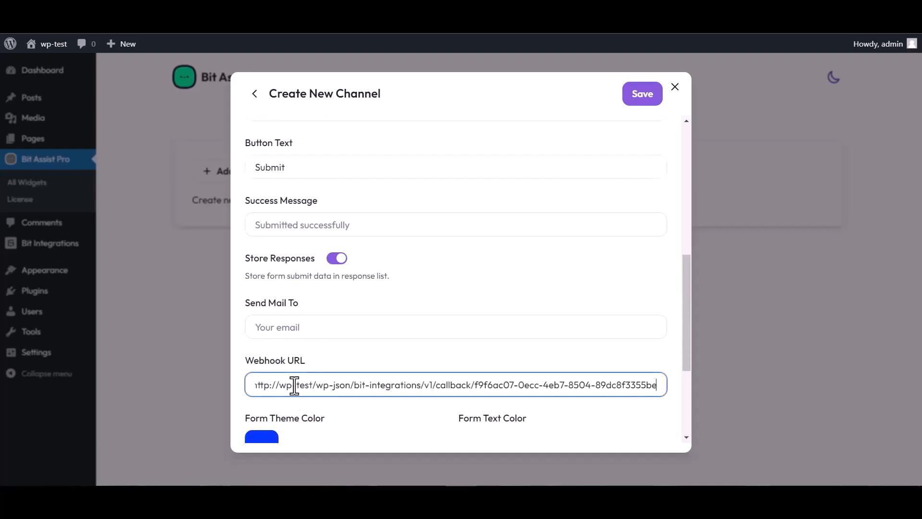
left_click(640, 101)
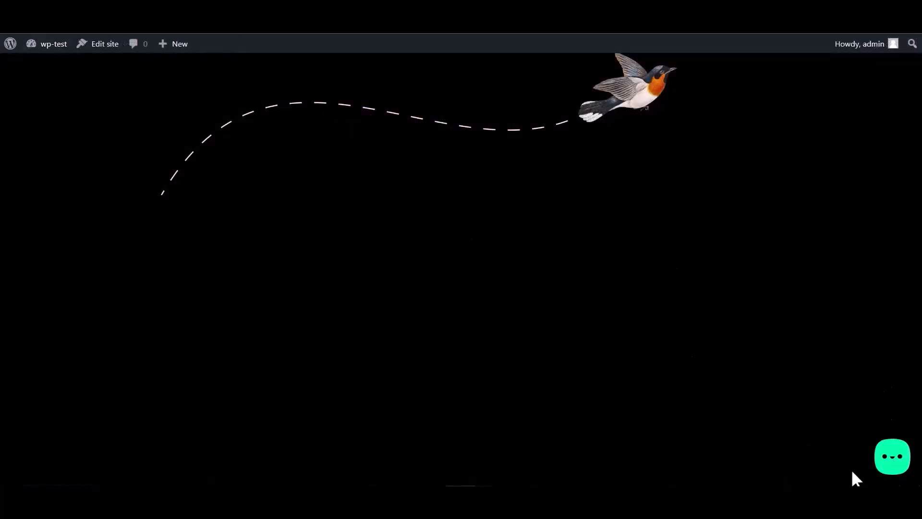
Step: Open the Bit Integrations form in the site's chat widget and enter Name as the name and Email as the email text
left_click(892, 460)
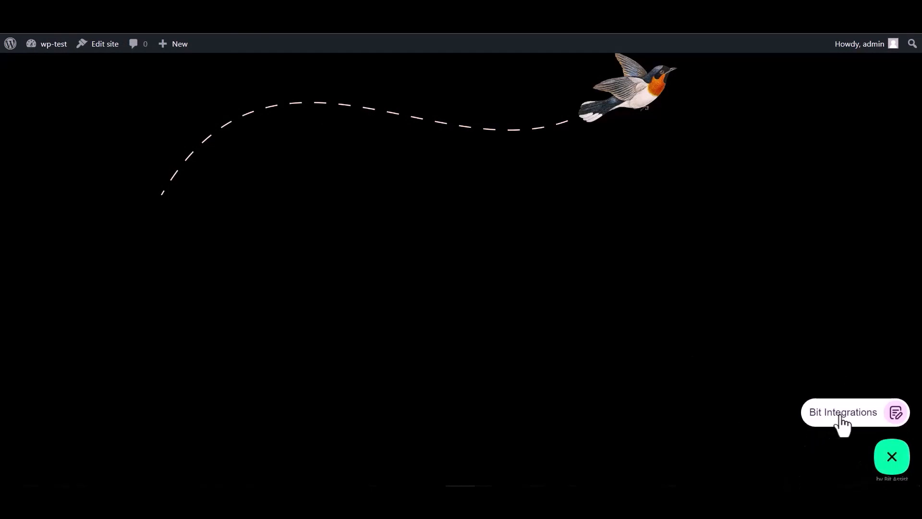
left_click(841, 419)
left_click(773, 308)
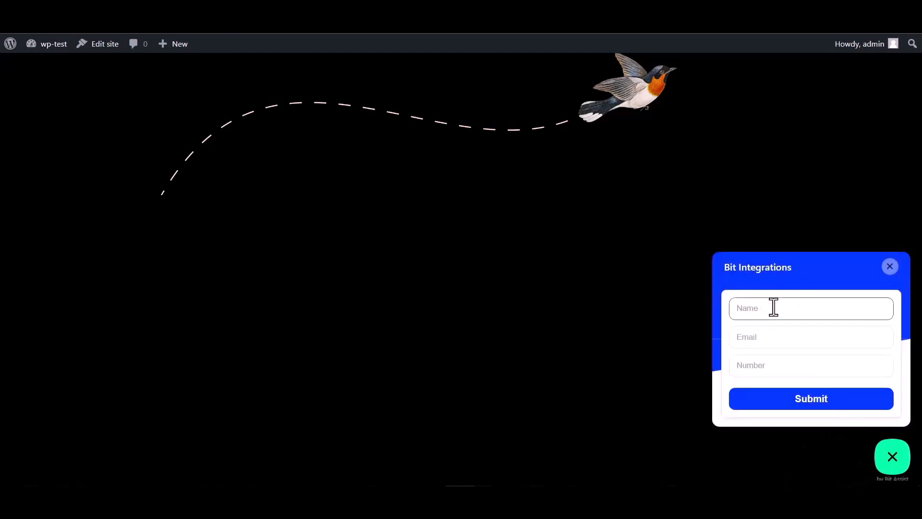
left_click(767, 369)
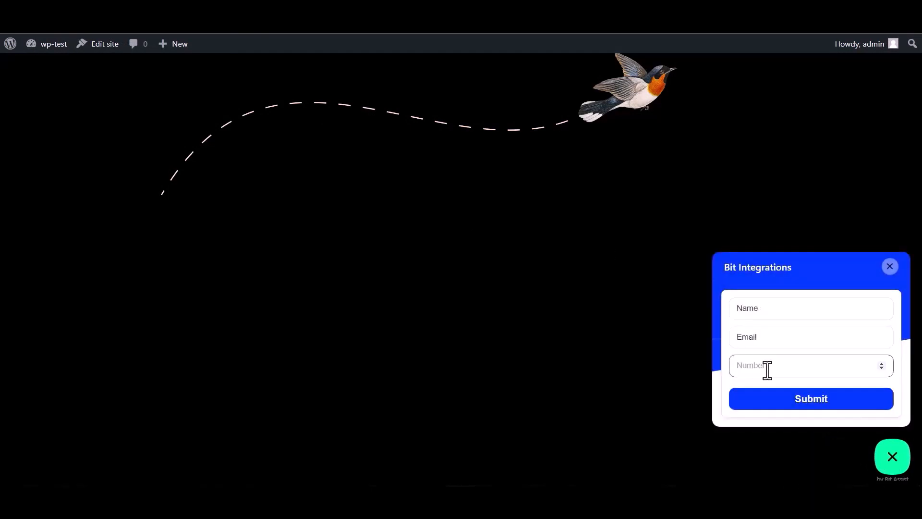
double_click(768, 309)
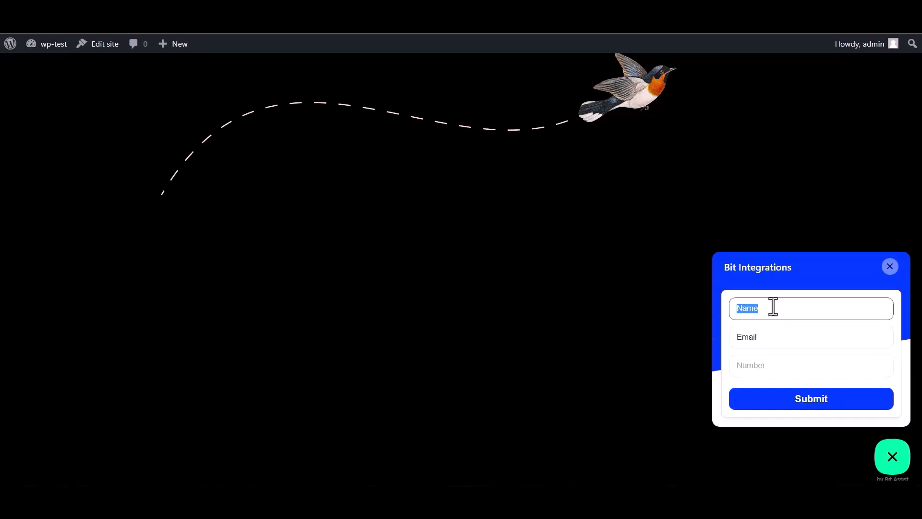
Step: Complete the email address in the widget form, enter a number, and submit the form
left_click(768, 338)
double_click(756, 339)
left_click(764, 339)
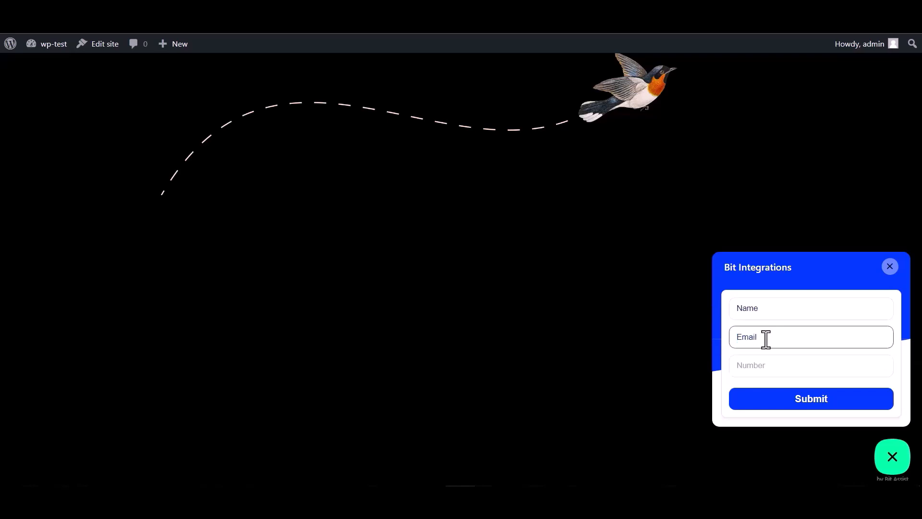
double_click(766, 337)
left_click(770, 337)
left_click(750, 366)
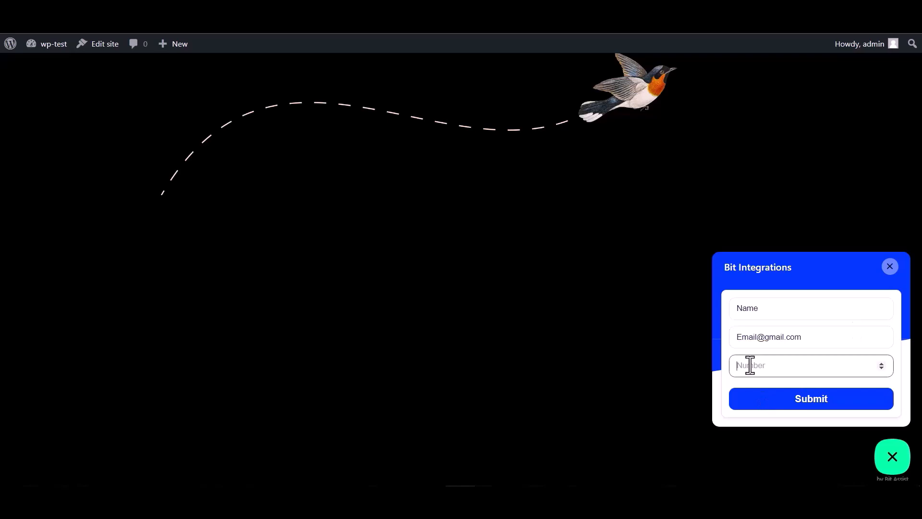
type("000000")
left_click(805, 414)
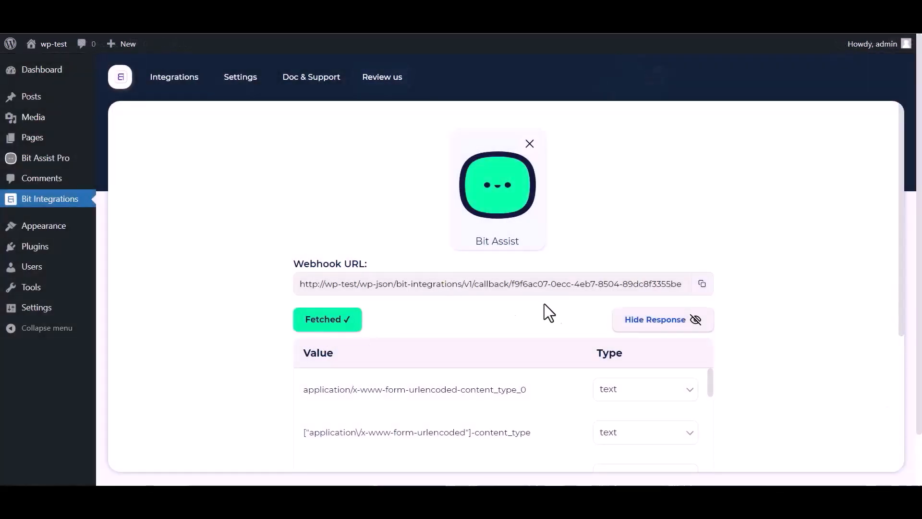
Step: Continue from the fetched Bit Assist response to the action selection and choose MailerLite as the action
scroll(544, 308, "down", 2)
scroll(423, 365, "down", 4)
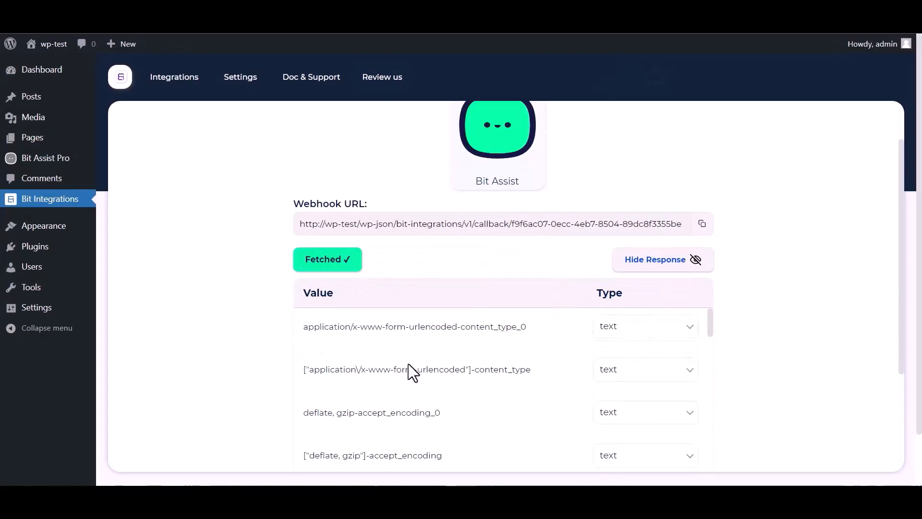
scroll(375, 368, "down", 4)
scroll(269, 379, "down", 5)
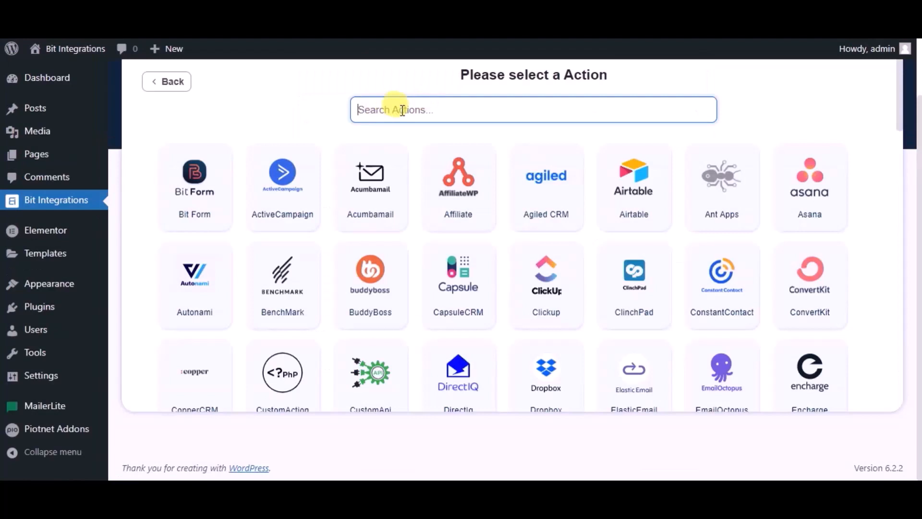
type("mailer")
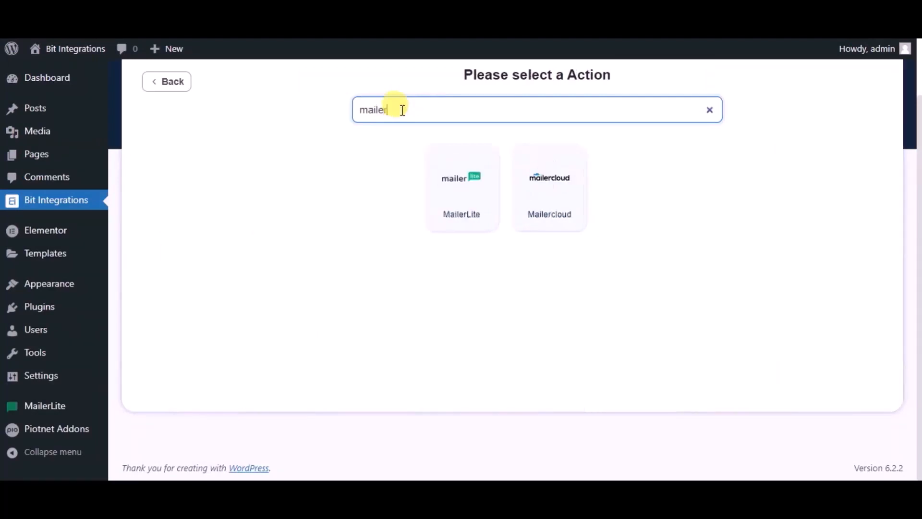
left_click(435, 185)
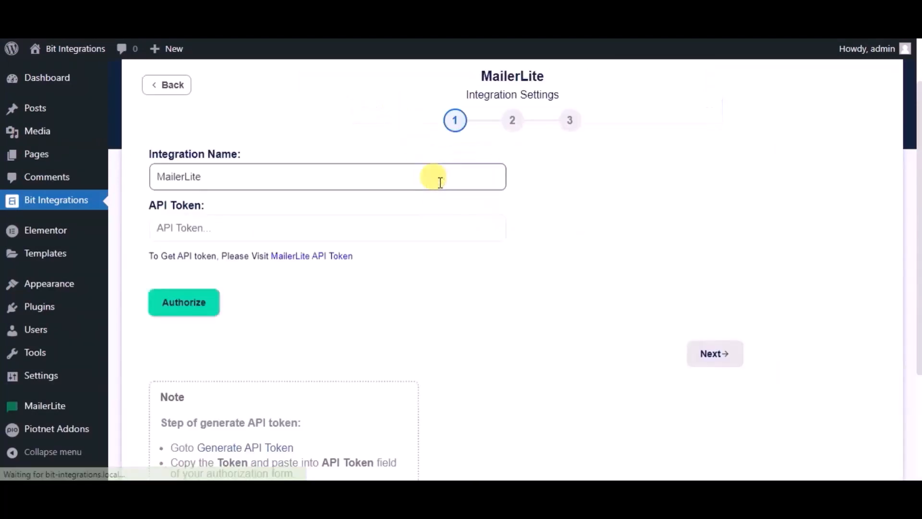
Step: Name the MailerLite integration Bit Integrations and open MailerLite's API token page
key("ctrl+a")
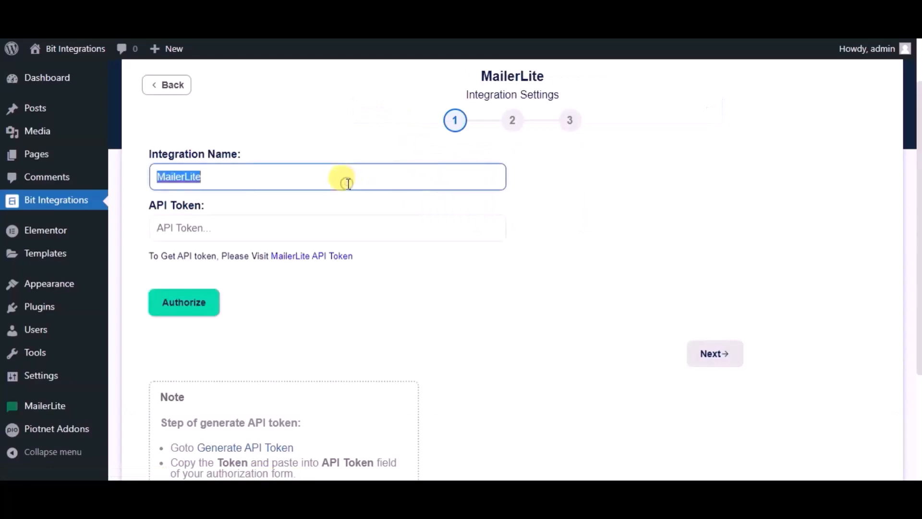
type("Bit Integr")
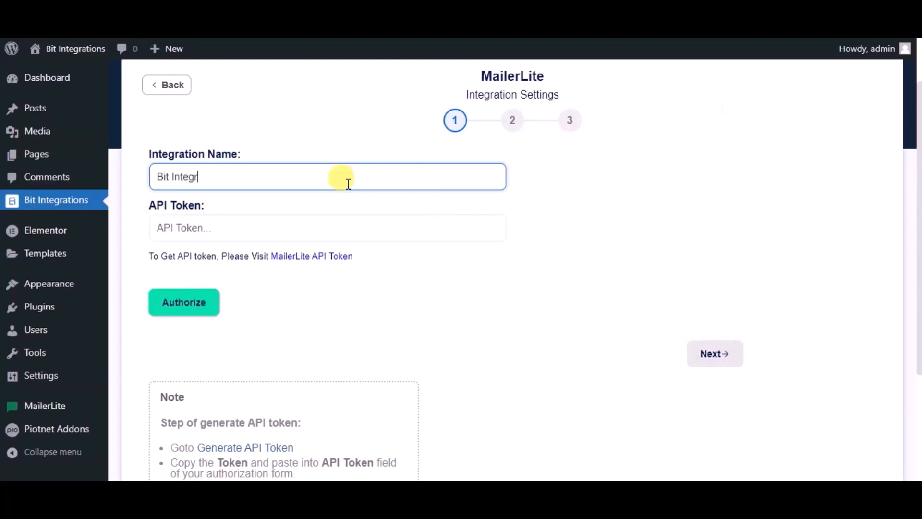
type("ations")
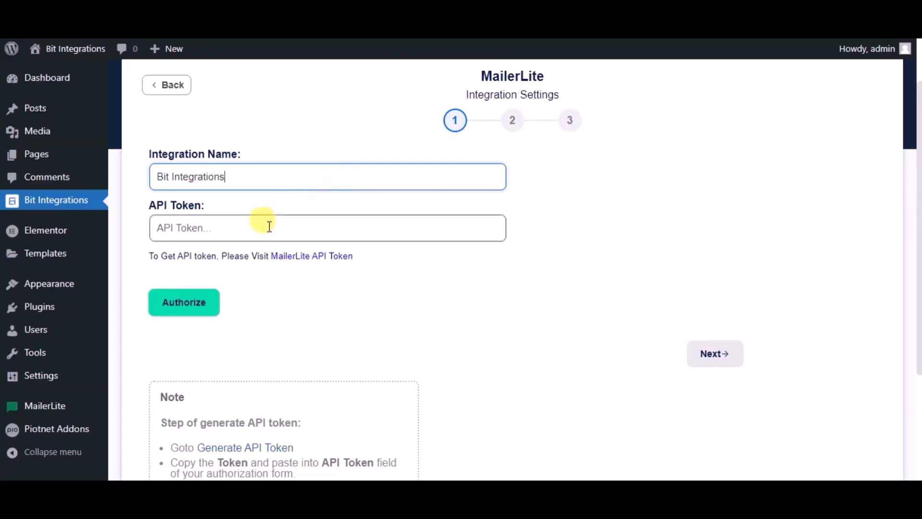
left_click(291, 256)
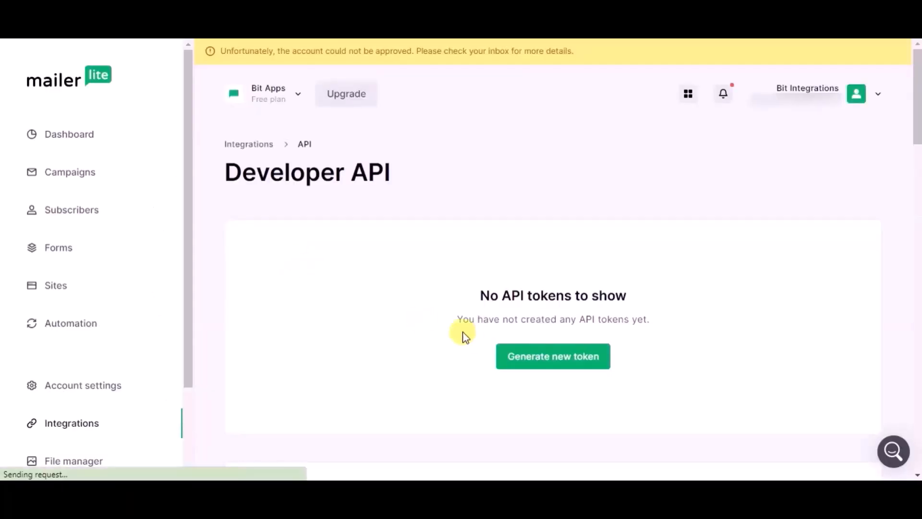
Step: Generate a MailerLite API token named Bit Integrations, accepting the Terms of Use, and copy the token
left_click(533, 363)
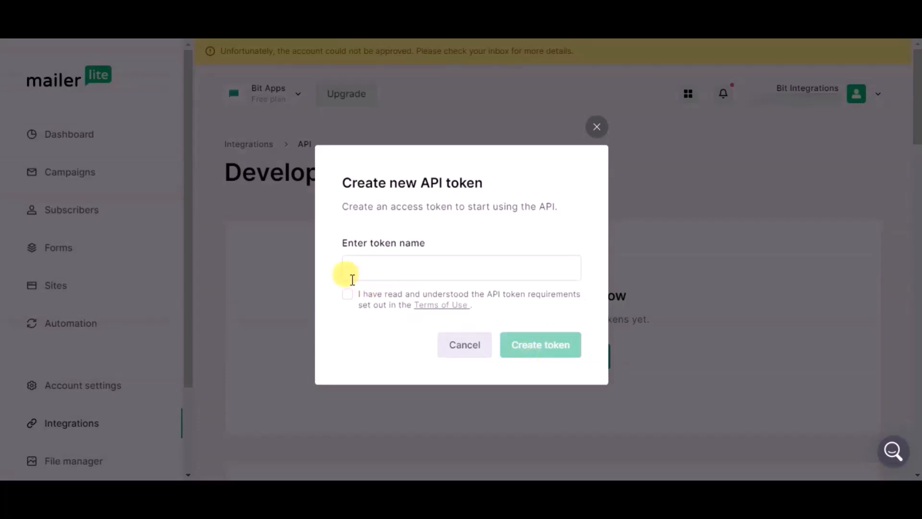
left_click(349, 293)
left_click(350, 266)
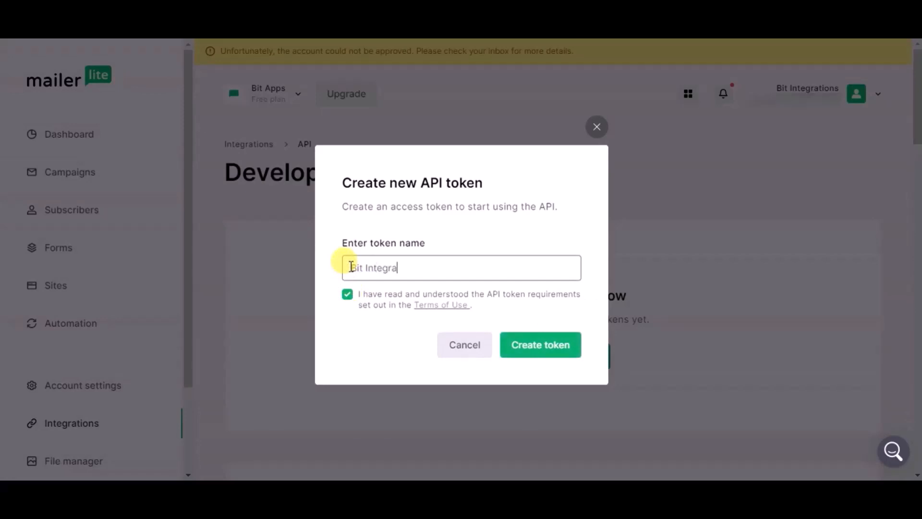
type("Bit Integrations")
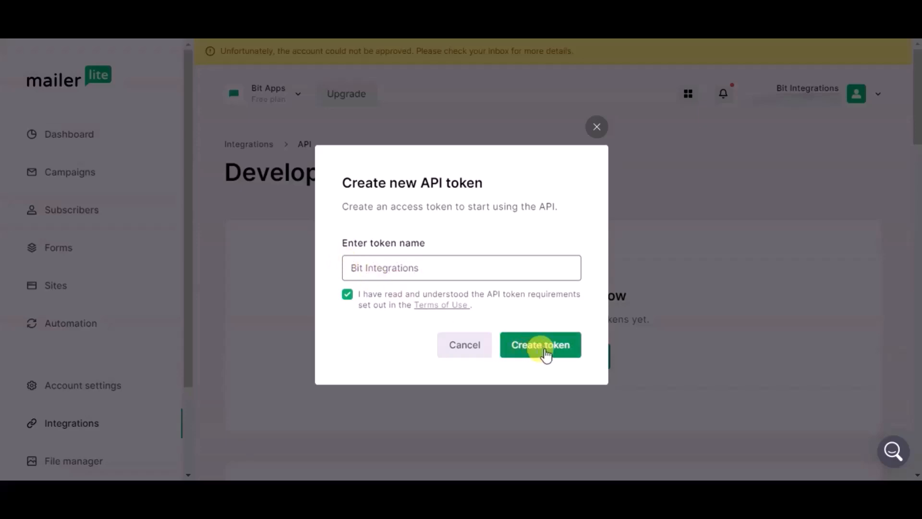
left_click(547, 354)
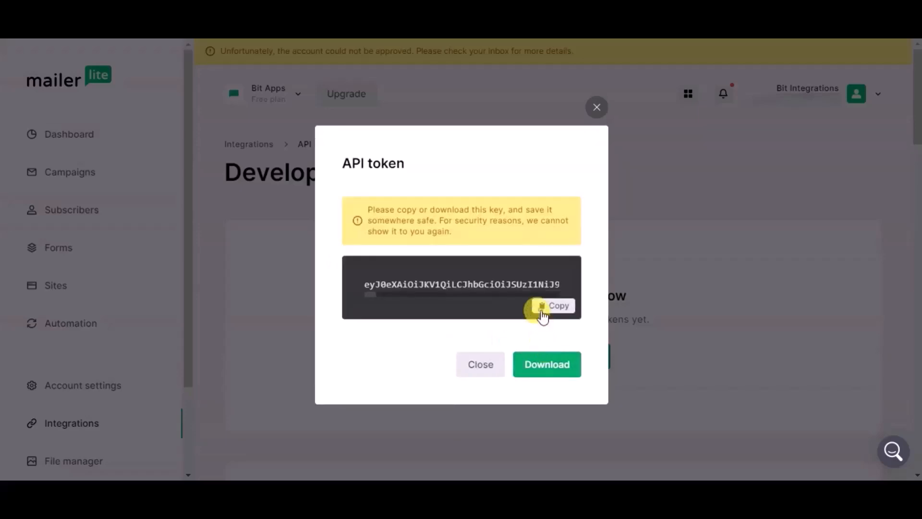
left_click(543, 315)
Step: Return to the WordPress integration settings, paste the API token, authorize the MailerLite connection, and continue to the field mapping
left_click(72, 19)
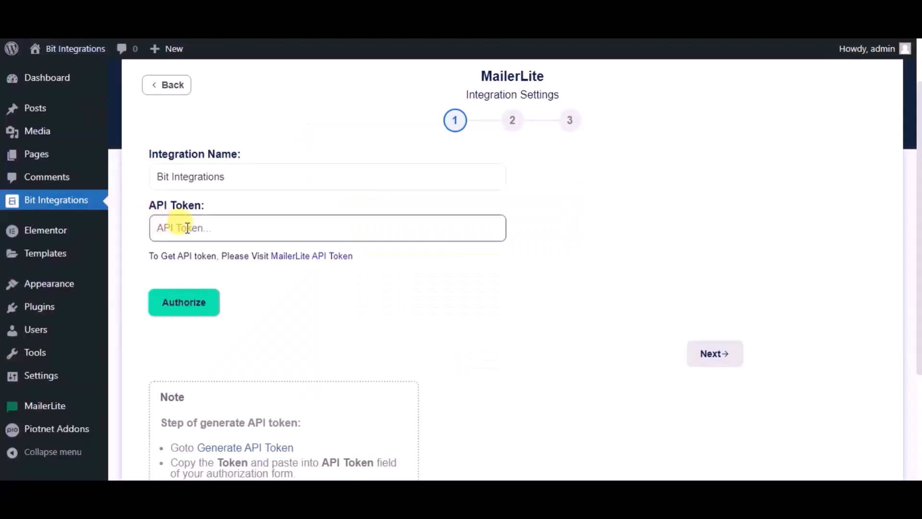
left_click(187, 228)
key("ctrl+v")
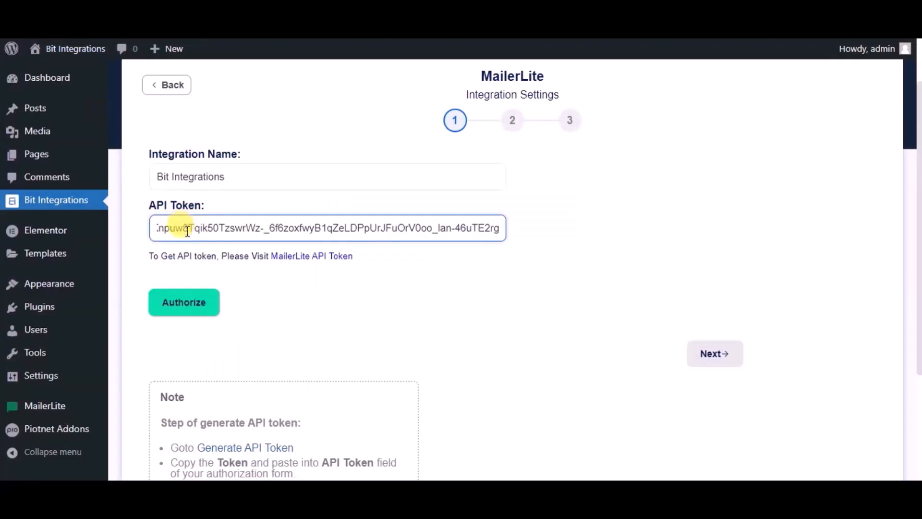
left_click(188, 302)
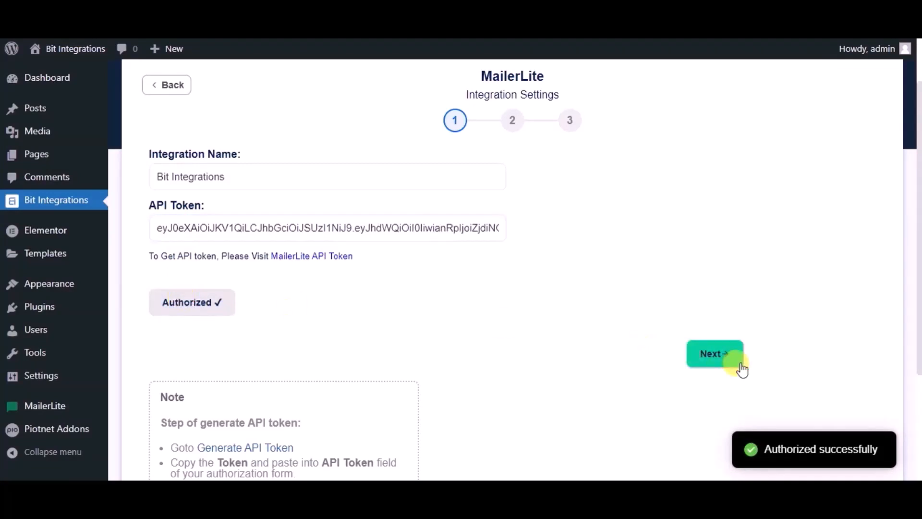
left_click(724, 363)
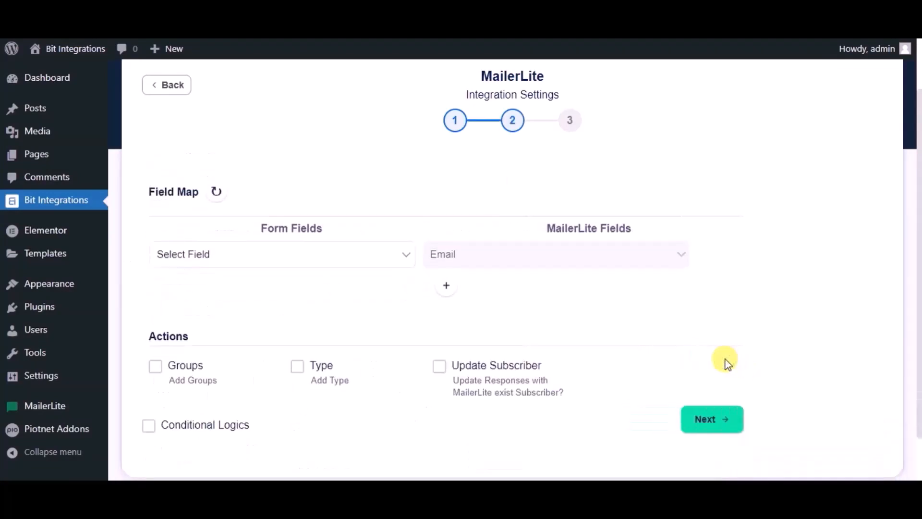
Step: Map the Email form field to the MailerLite Email field
left_click(302, 260)
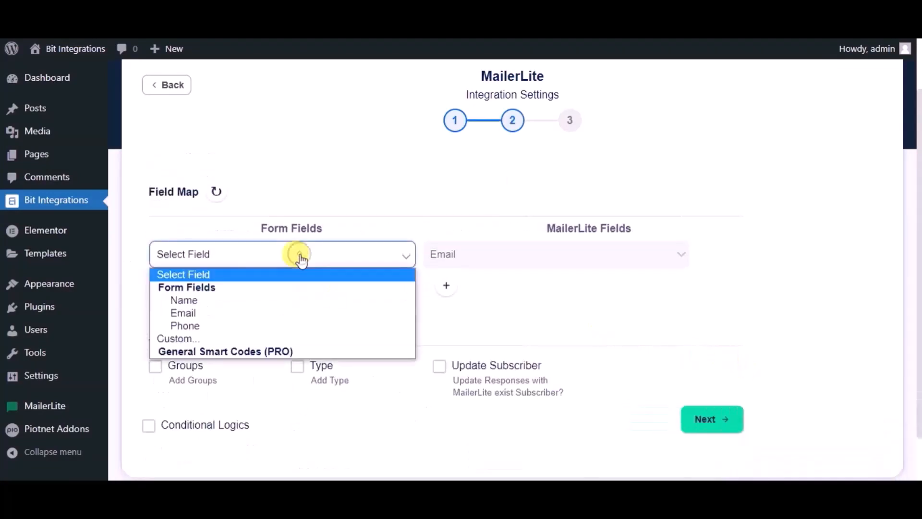
left_click(200, 299)
left_click(391, 261)
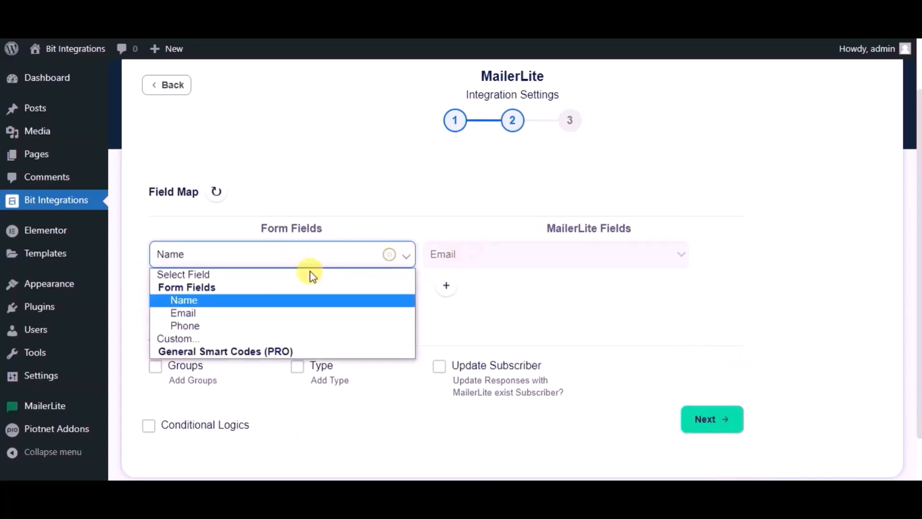
left_click(220, 312)
Step: Add a second field mapping that links the Name form field to the MailerLite Name field
left_click(445, 288)
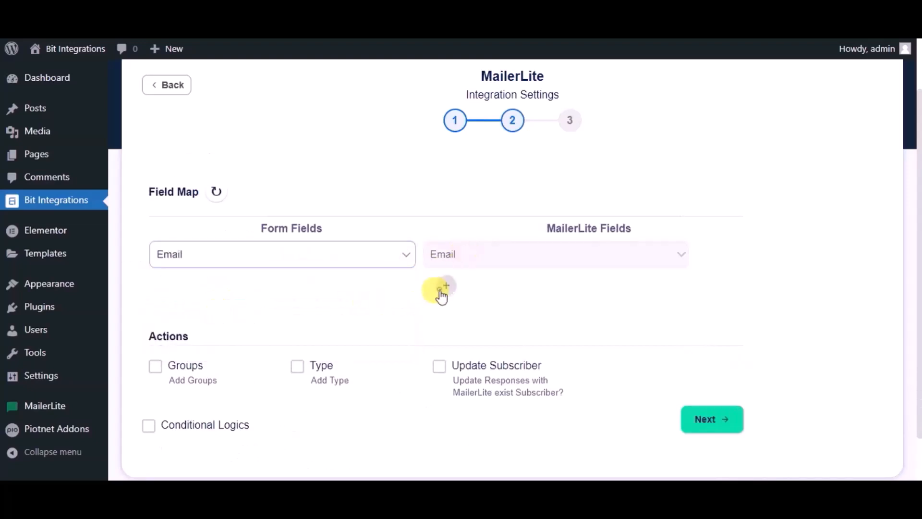
left_click(269, 290)
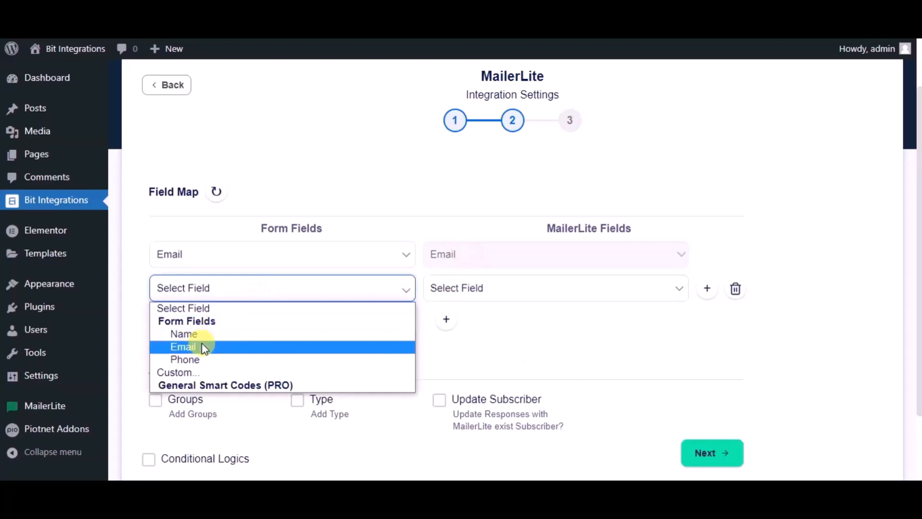
left_click(200, 336)
left_click(430, 296)
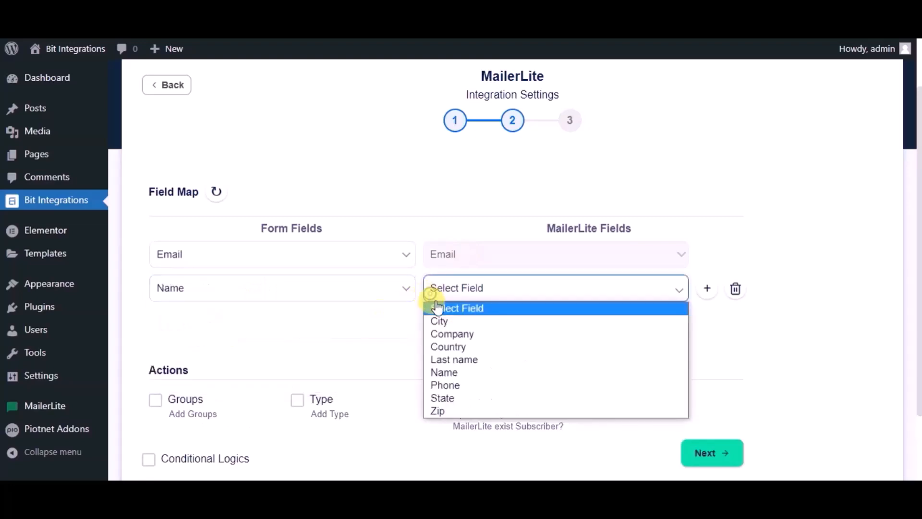
left_click(442, 383)
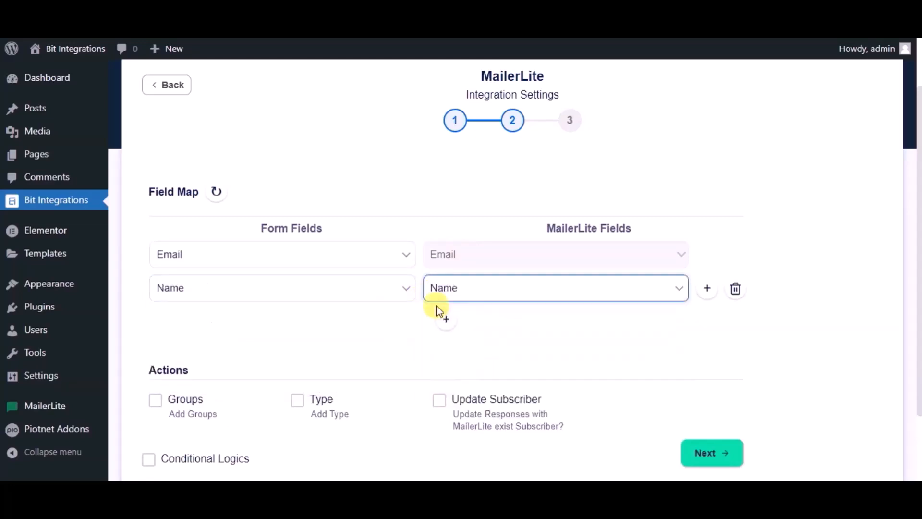
Step: Add a third field mapping that links the Phone form field to the MailerLite Phone field
left_click(444, 321)
left_click(258, 331)
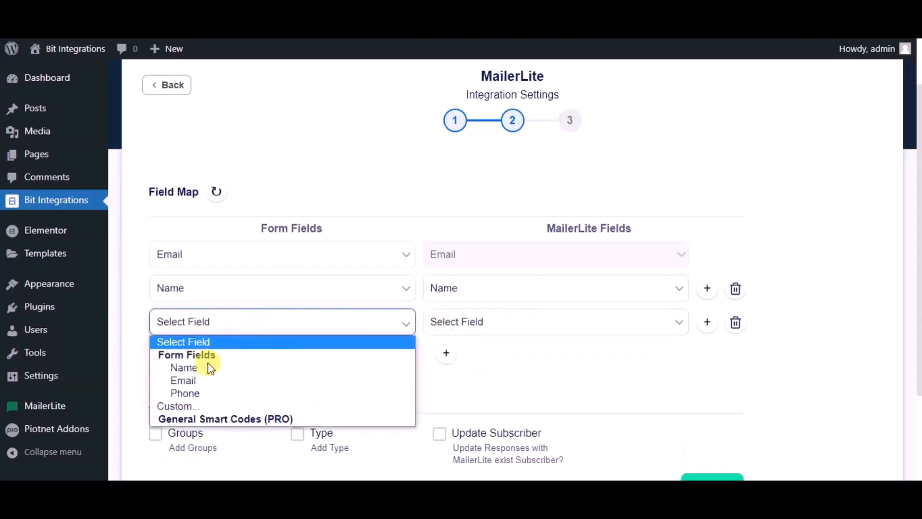
left_click(193, 390)
left_click(480, 321)
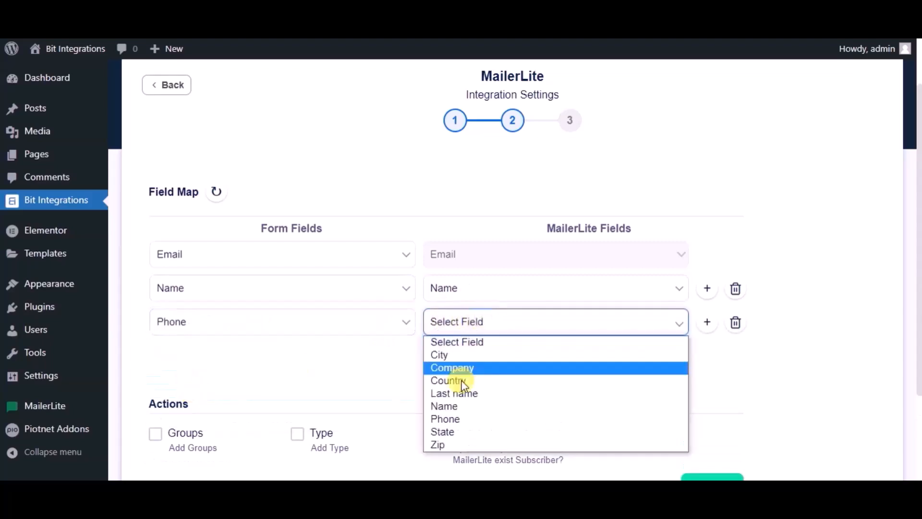
left_click(443, 418)
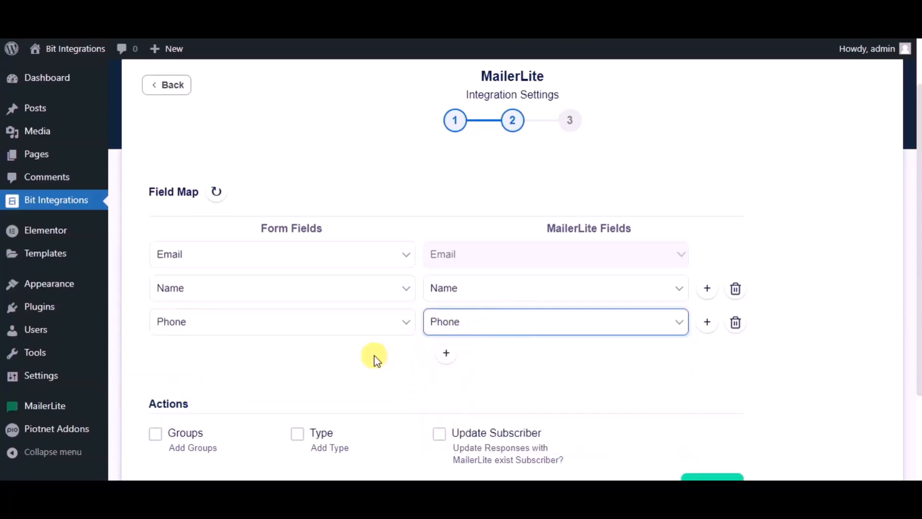
Step: Continue past the field mapping without optional actions, then finish and save the MailerLite integration
scroll(374, 358, "down", 2)
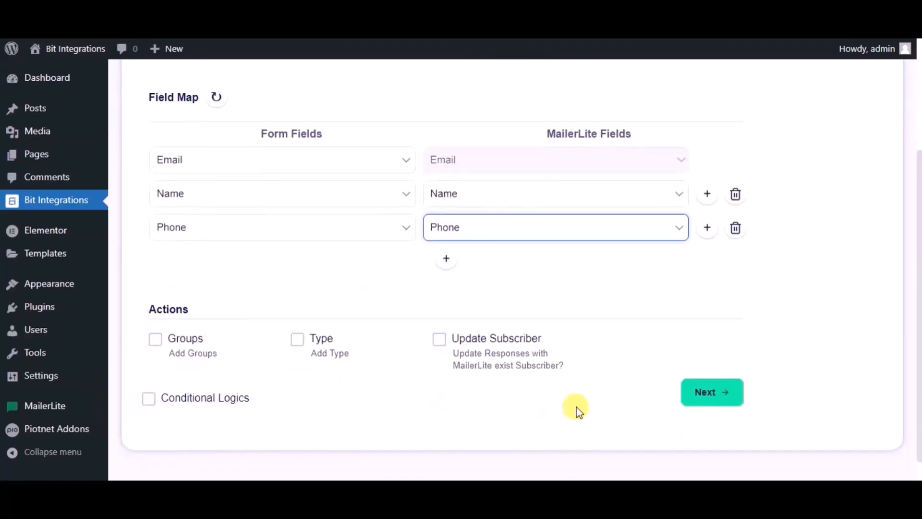
left_click(695, 401)
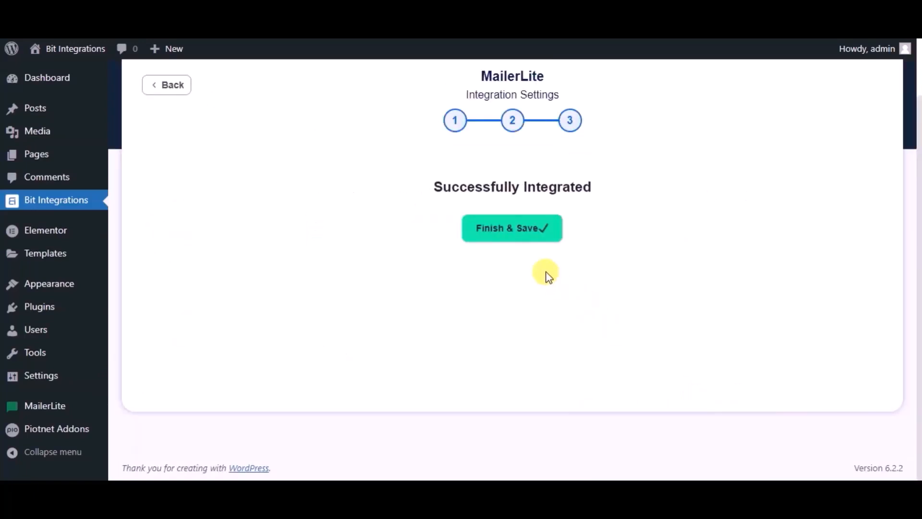
left_click(484, 236)
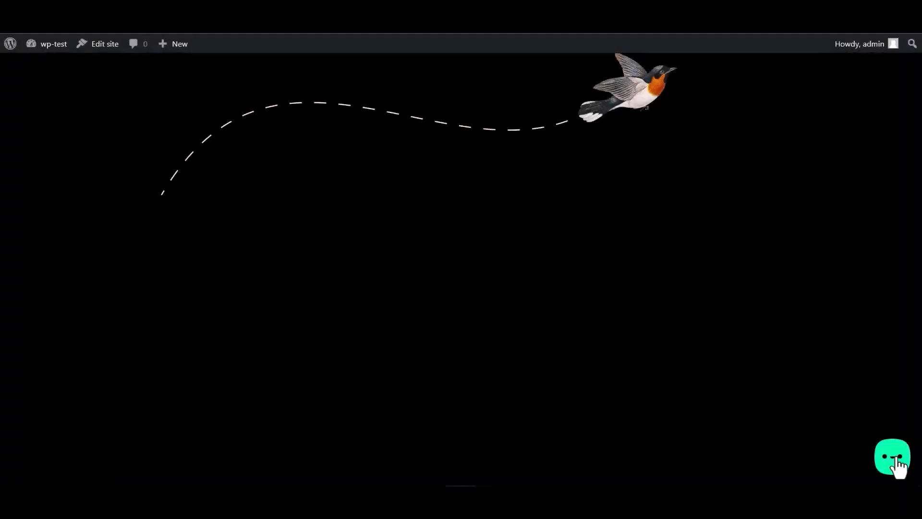
Step: Open the Bit Integrations form in the site's chat widget, enter Bit Integrations as the name, and fill in the email address
left_click(897, 461)
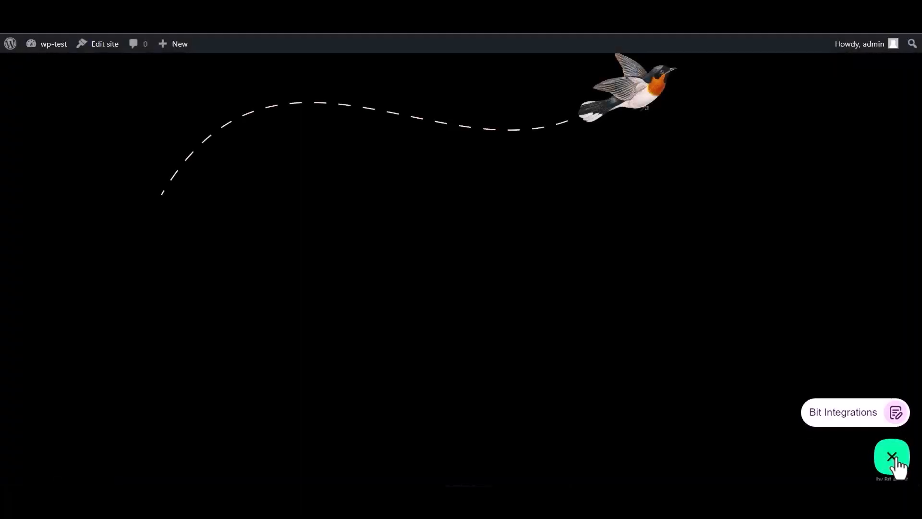
left_click(845, 414)
left_click(767, 312)
type("Bit Integrations")
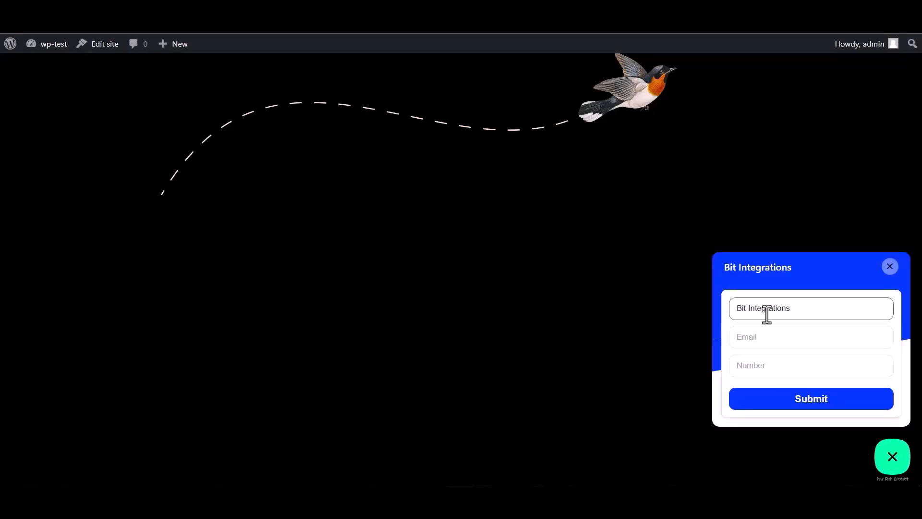
left_click(775, 335)
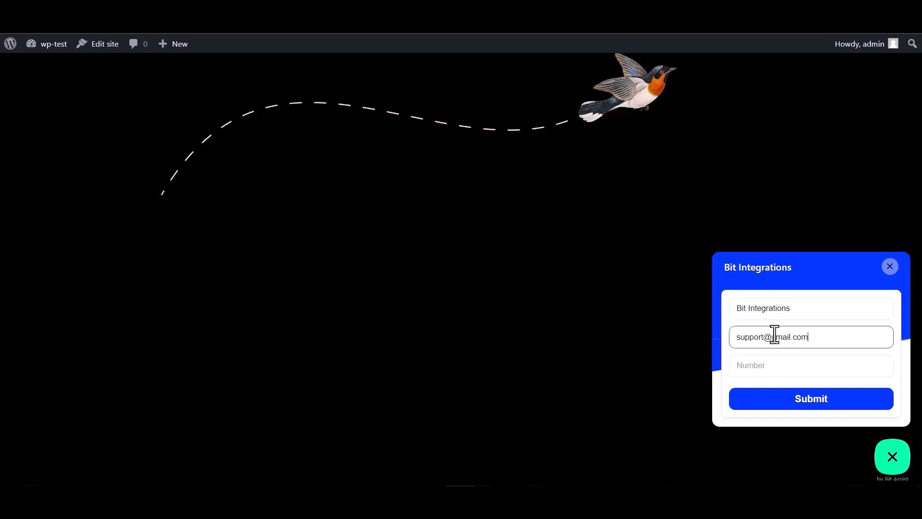
Step: Fill in the phone number in the widget form and submit it
left_click(761, 361)
type("44455")
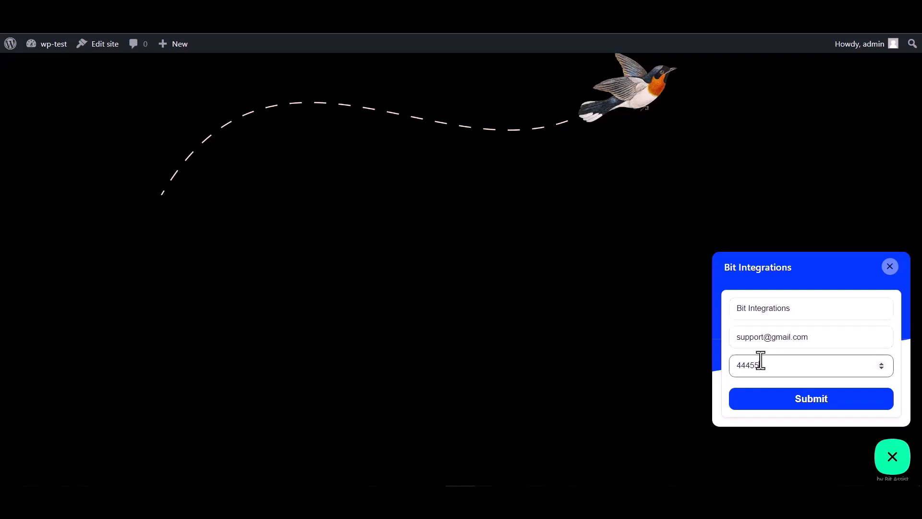
type("5666")
left_click(810, 402)
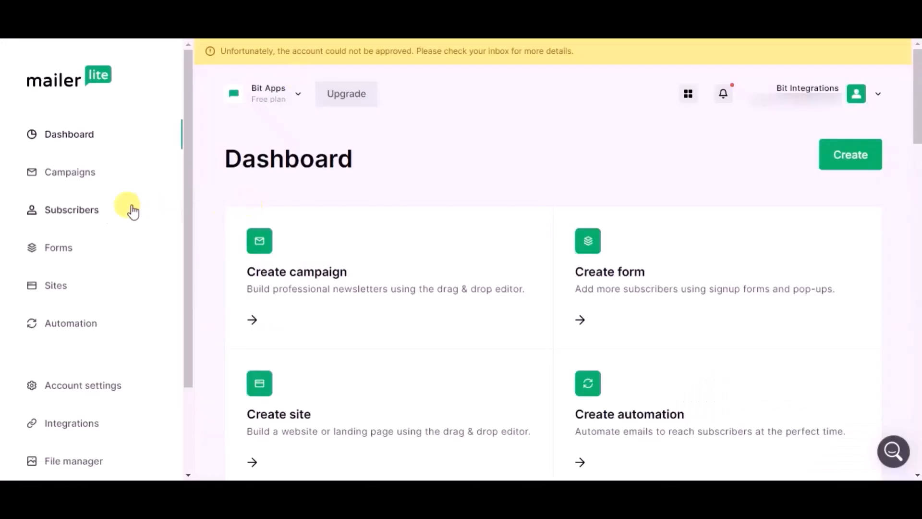
Step: Switch to MailerLite, open the listed subscriber's profile, and check the subscriber details against the submitted form data
left_click(98, 211)
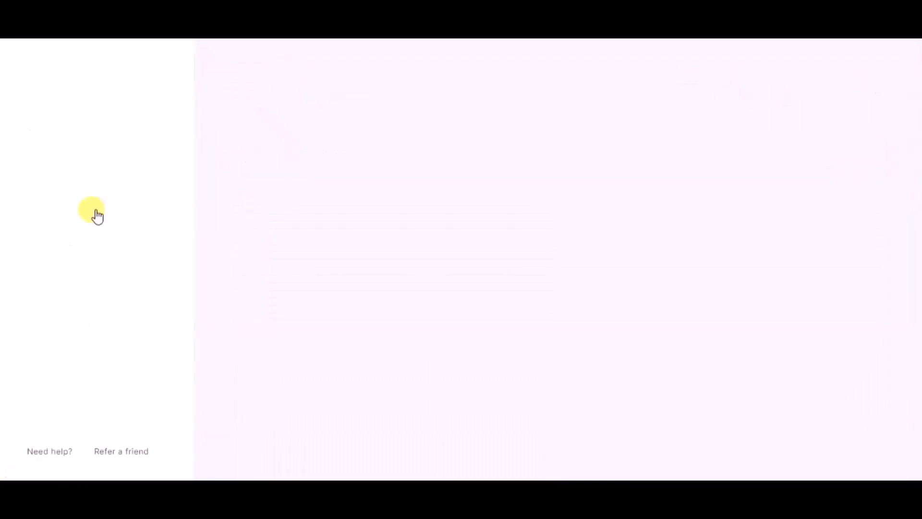
scroll(250, 247, "down", 4)
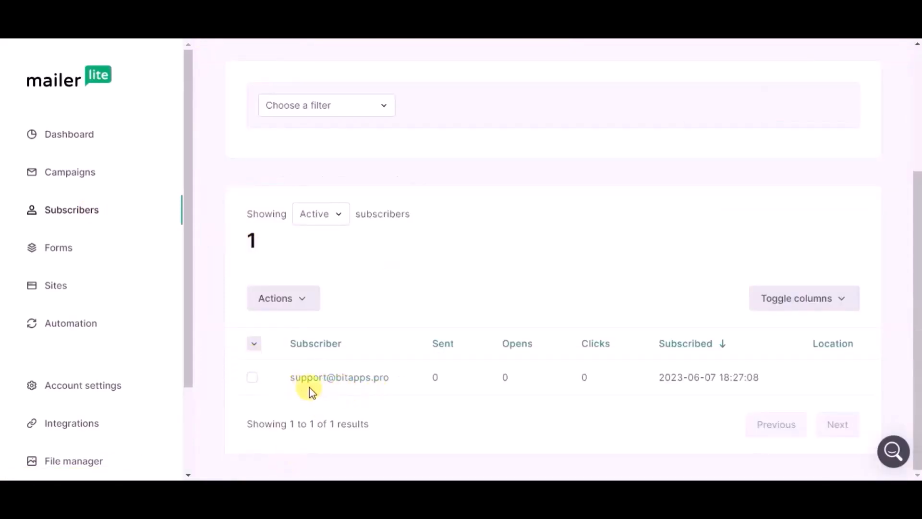
left_click(326, 377)
scroll(318, 259, "down", 3)
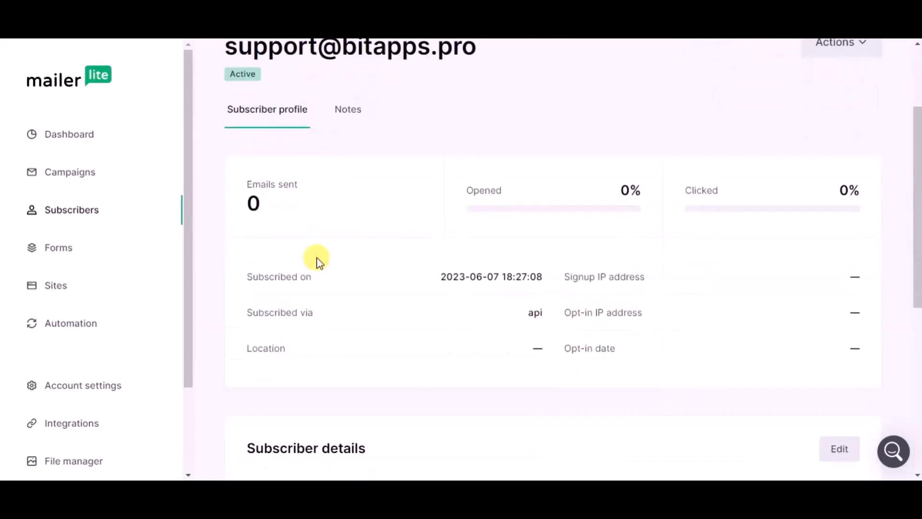
scroll(318, 261, "down", 4)
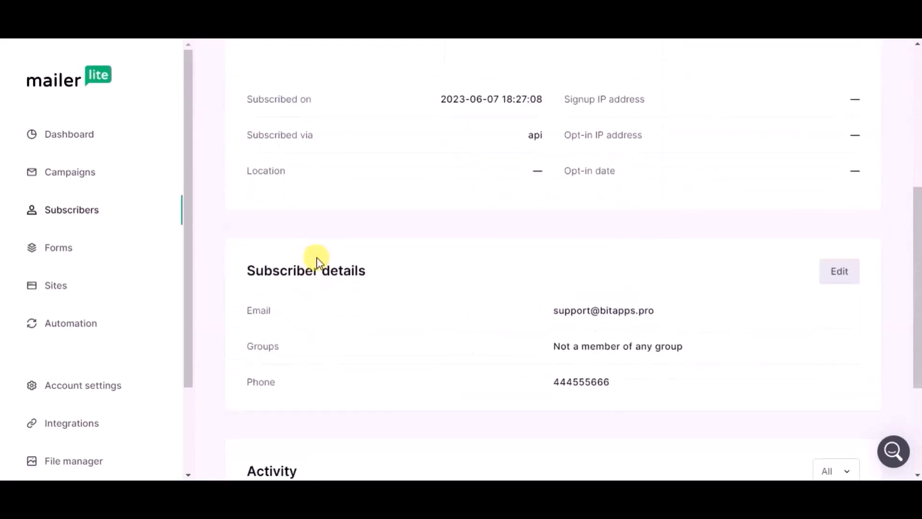